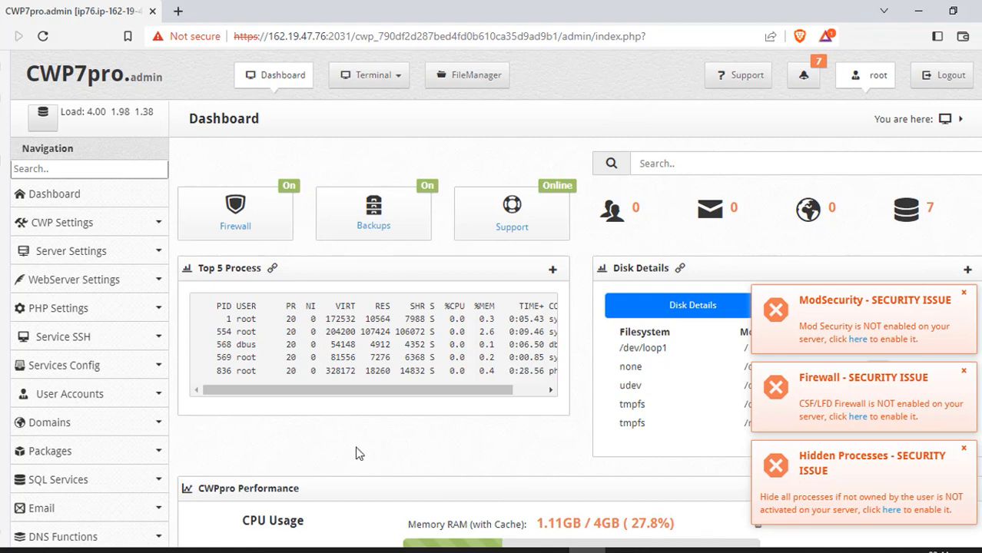
Review the dashboard's performance, process, services status, application version and CWP info sections, including the CWPpro version line.
scroll(460, 410, down, 6)
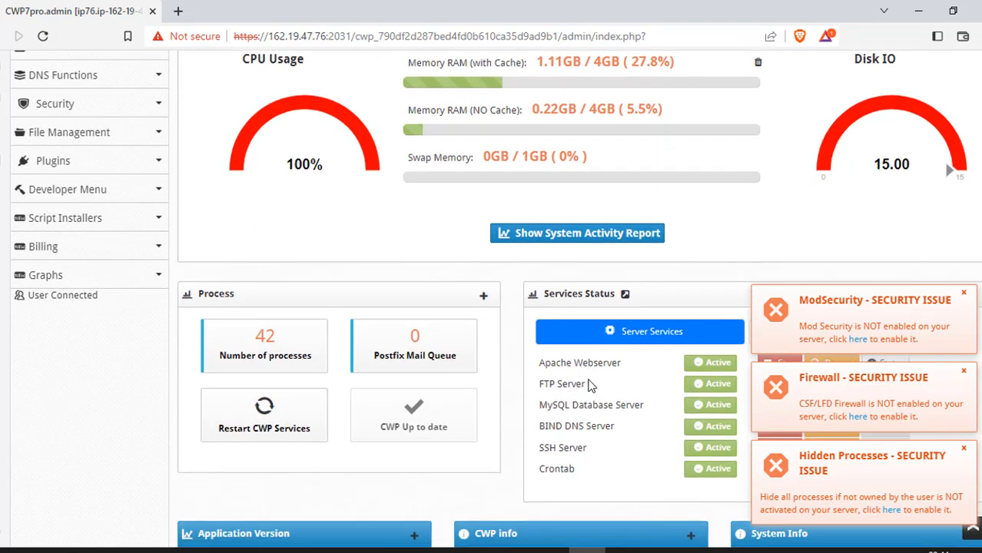
scroll(590, 384, down, 4)
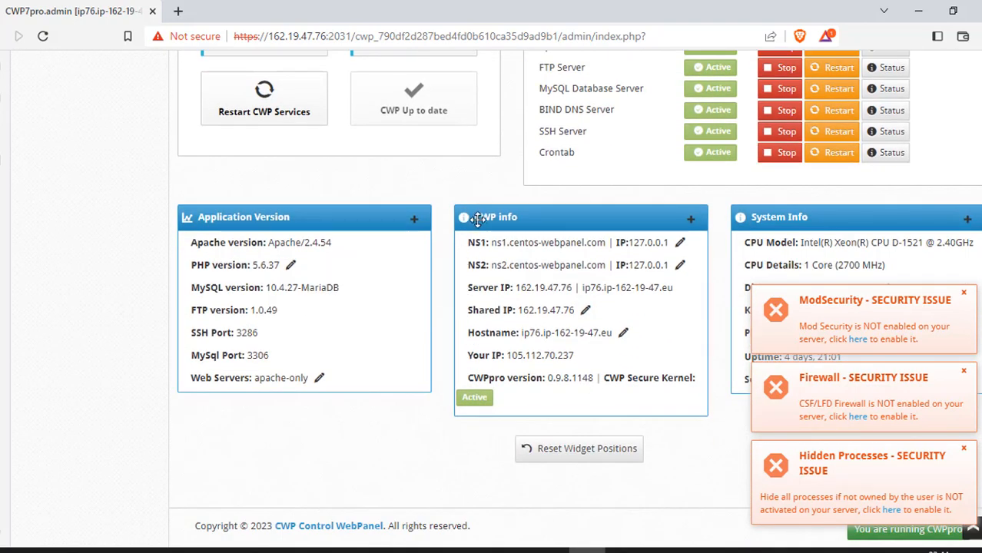
drag(477, 219, 501, 233)
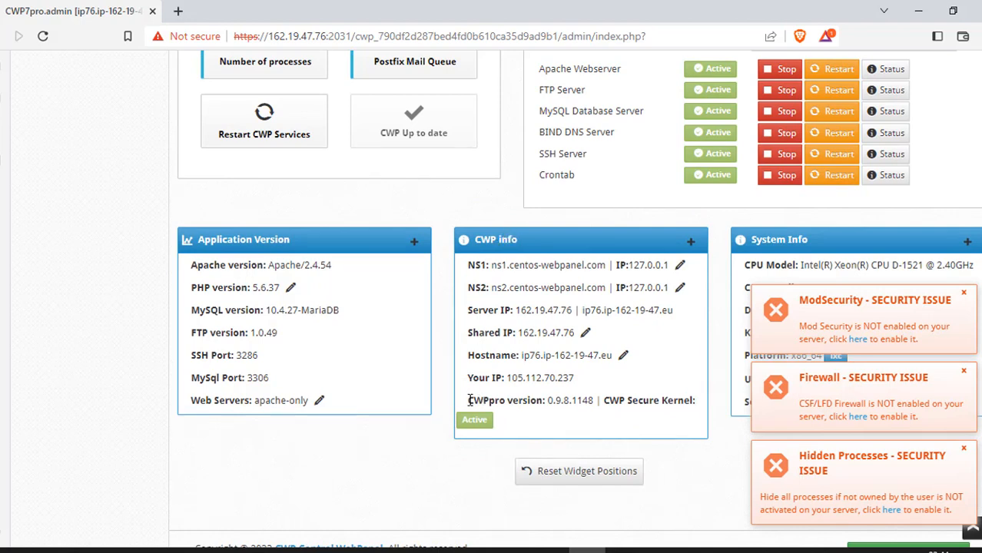
drag(469, 400, 563, 405)
click(586, 435)
scroll(607, 411, up, 2)
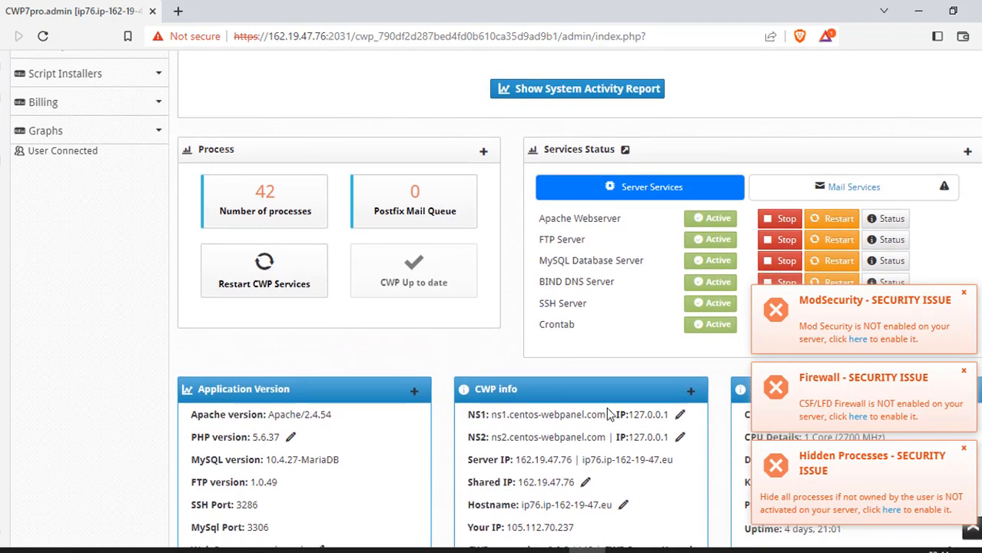
scroll(605, 408, down, 2)
scroll(606, 407, up, 1)
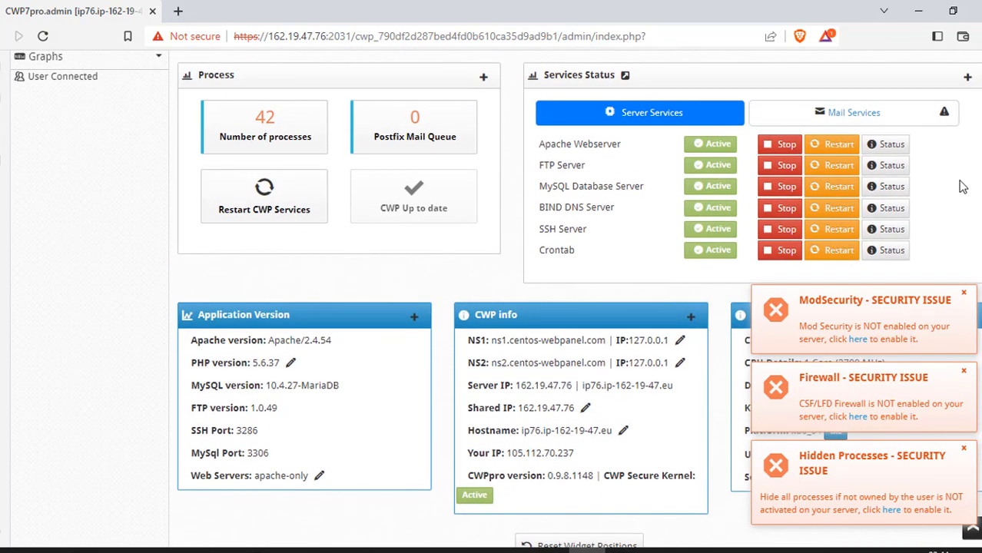
Start the ClamAV, AMaViS, OpenDKIM and SpamAssassin mail services in Services Status, dismissing the security pop-ups that cover them.
click(849, 123)
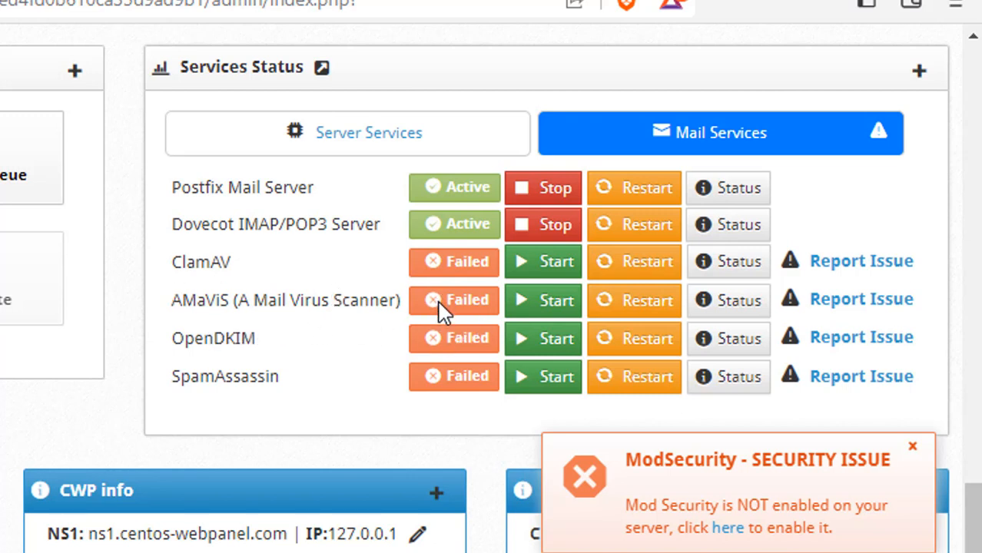
click(552, 266)
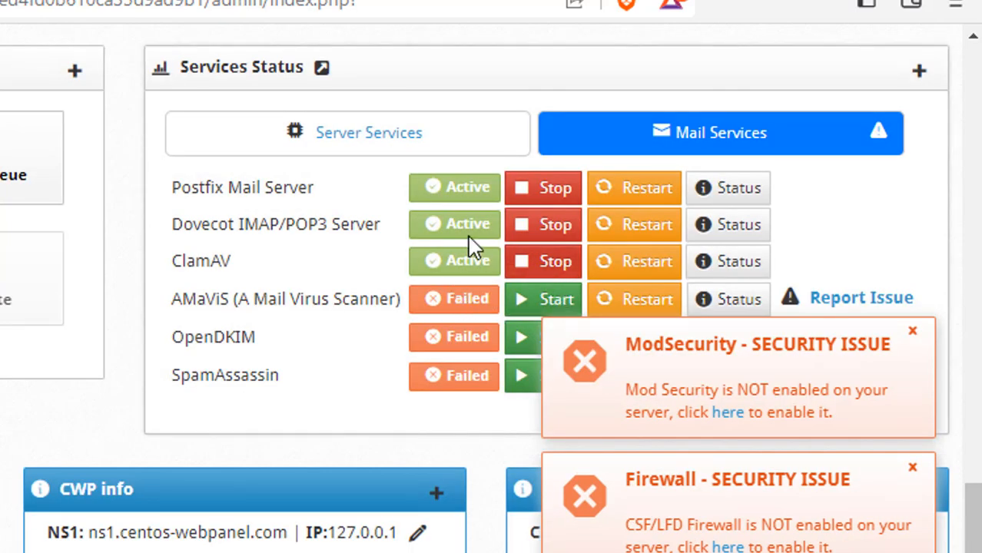
click(512, 303)
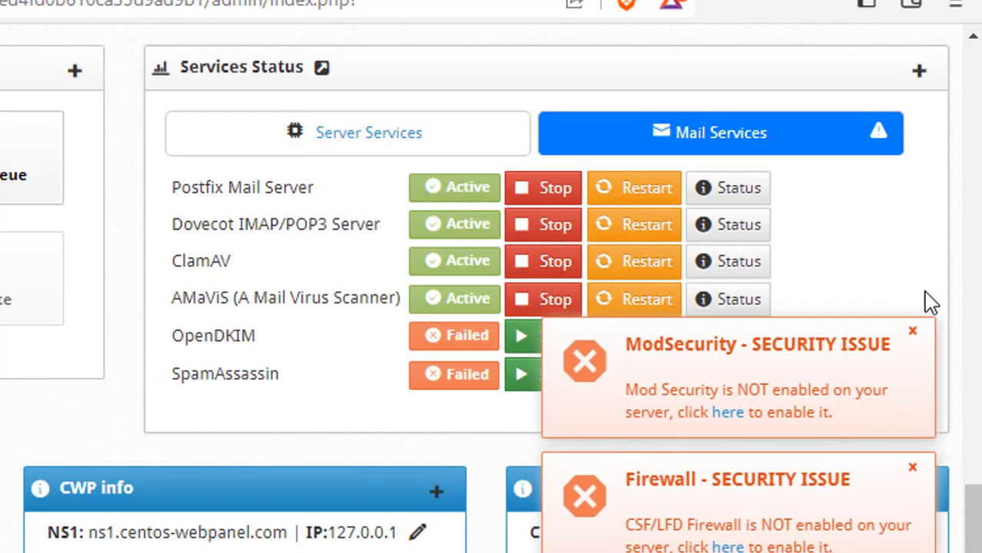
click(913, 333)
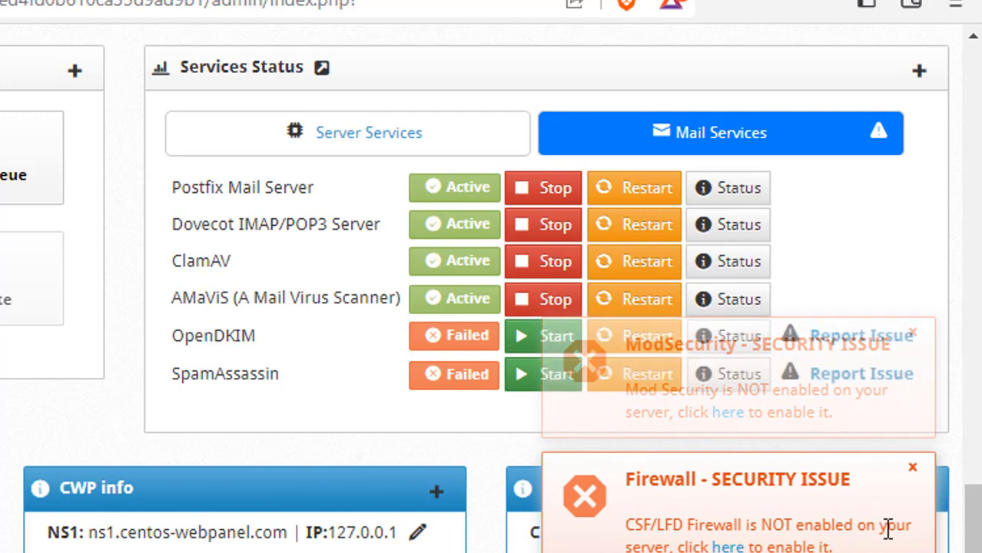
click(913, 468)
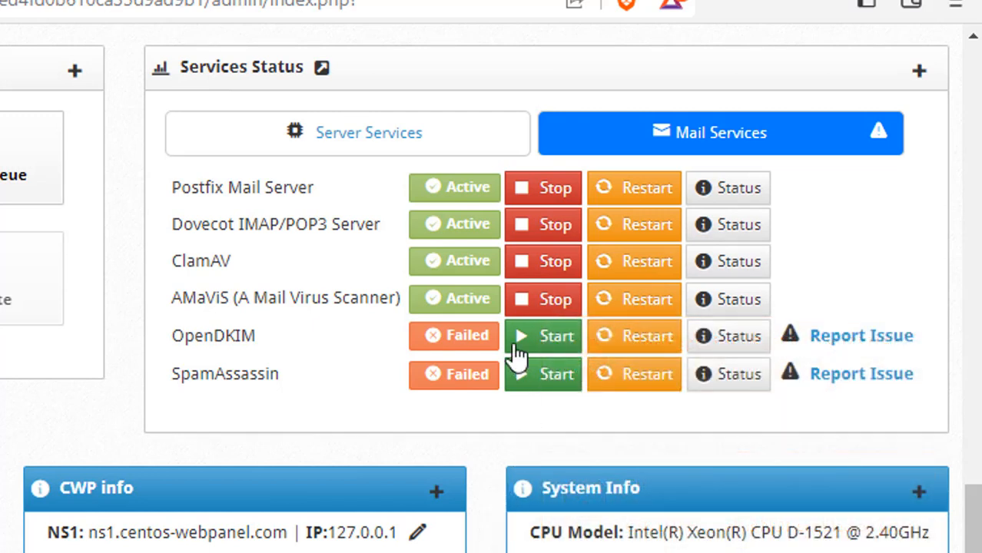
click(554, 338)
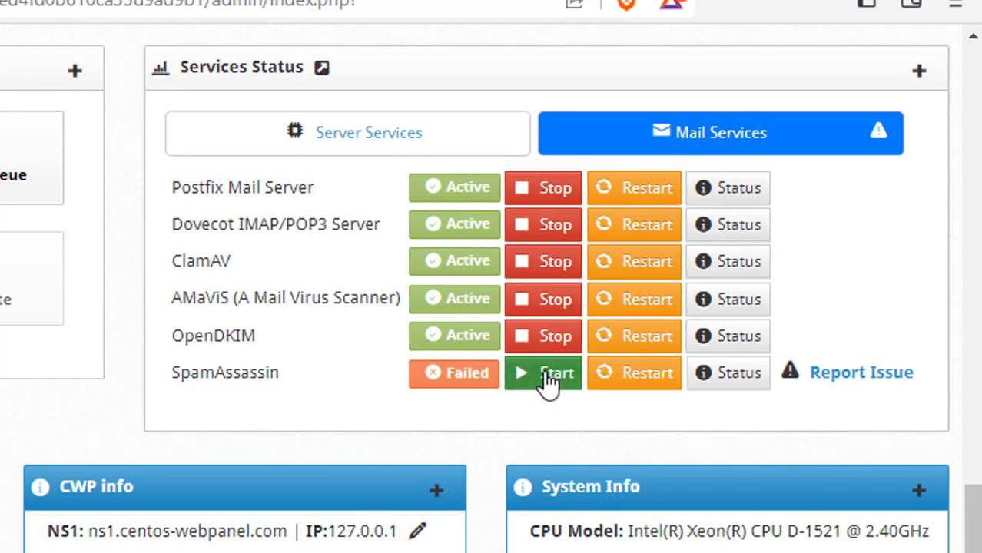
click(548, 382)
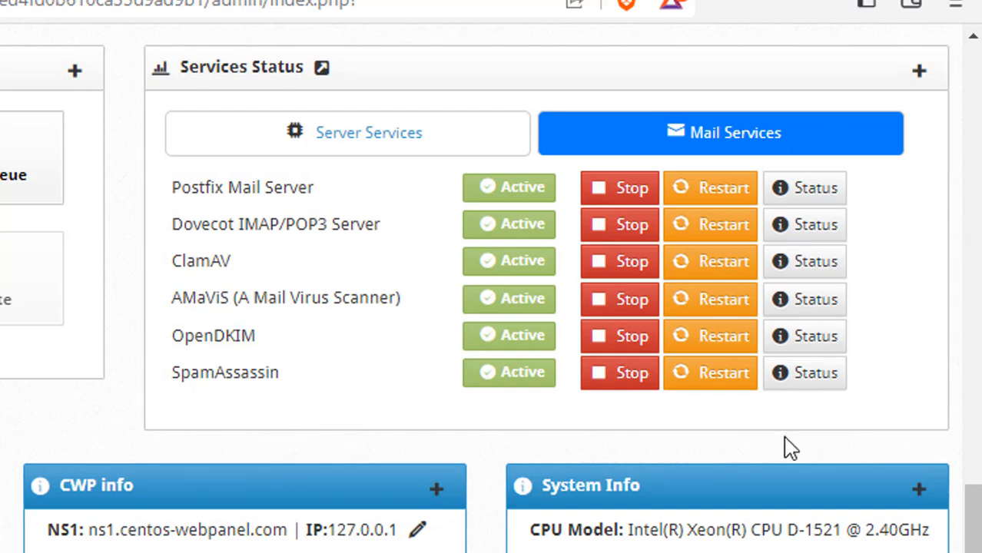
Open the server notifications and install the Monit package through the Monit Monitoring alert.
scroll(605, 371, up, 10)
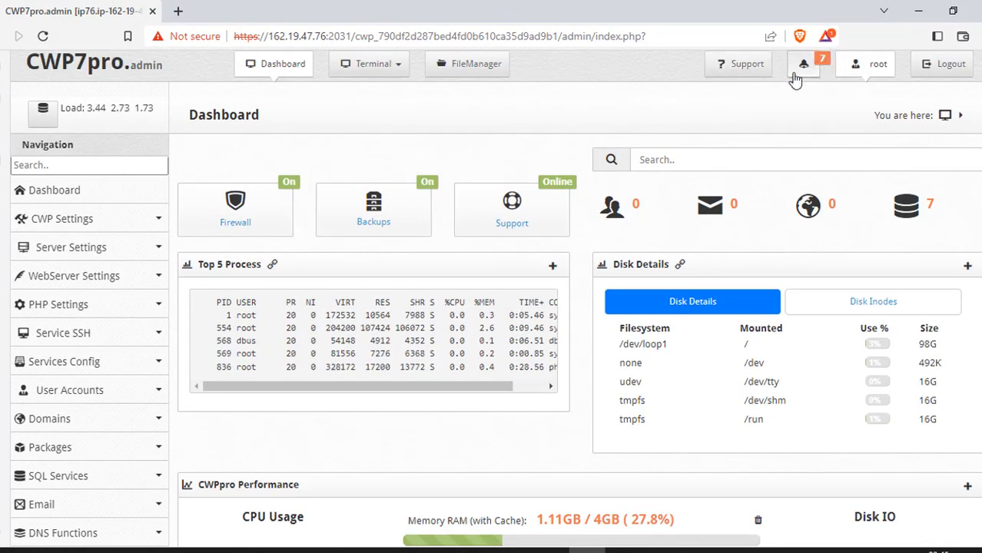
scroll(813, 121, up, 1)
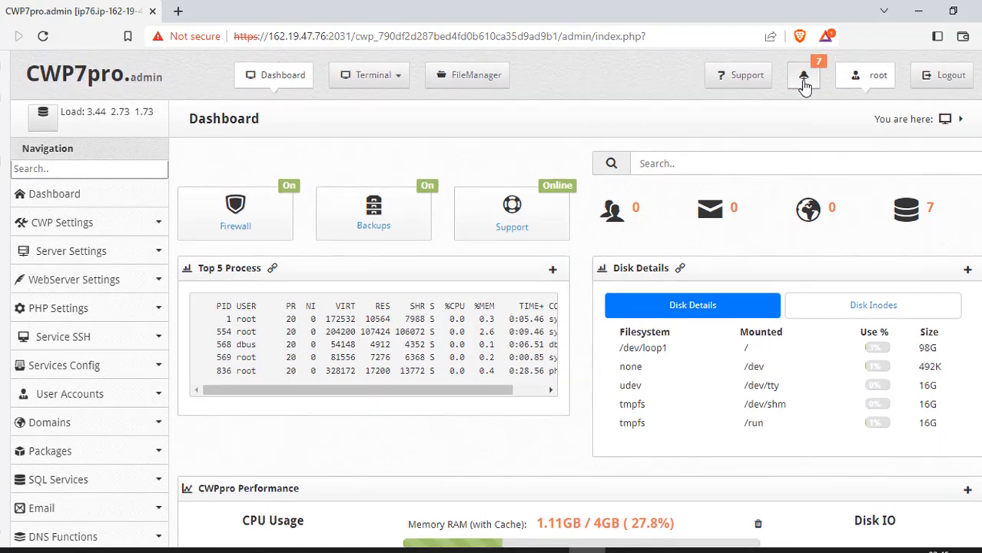
click(804, 80)
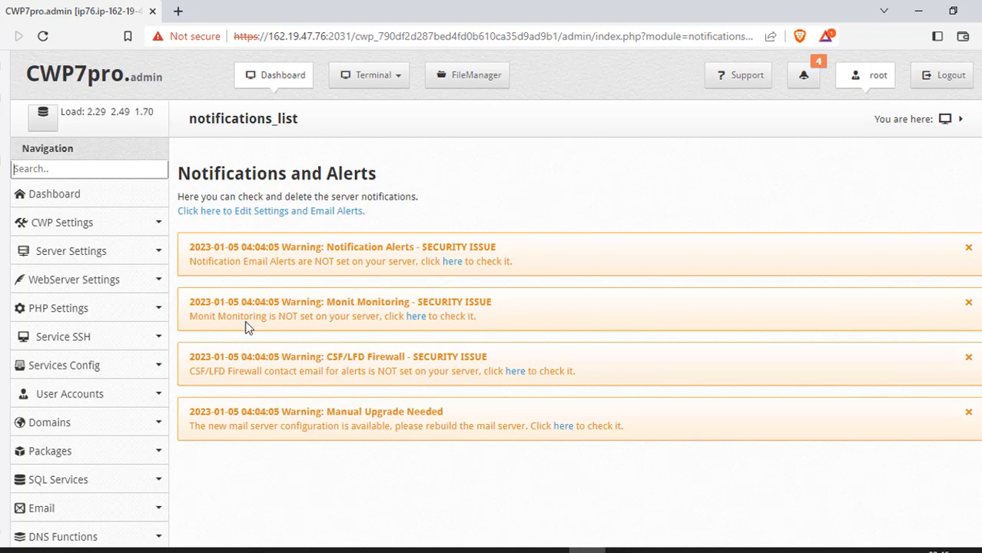
click(414, 323)
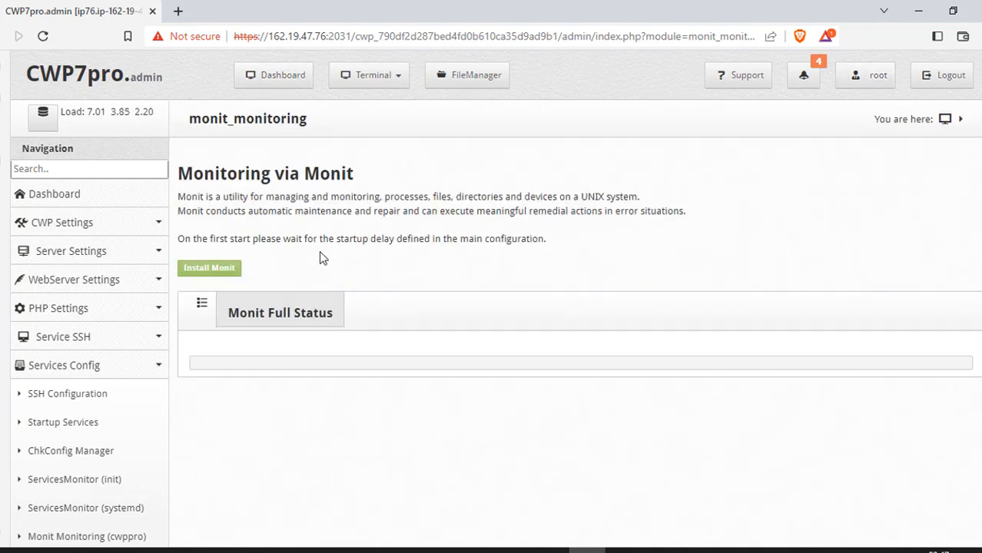
click(220, 273)
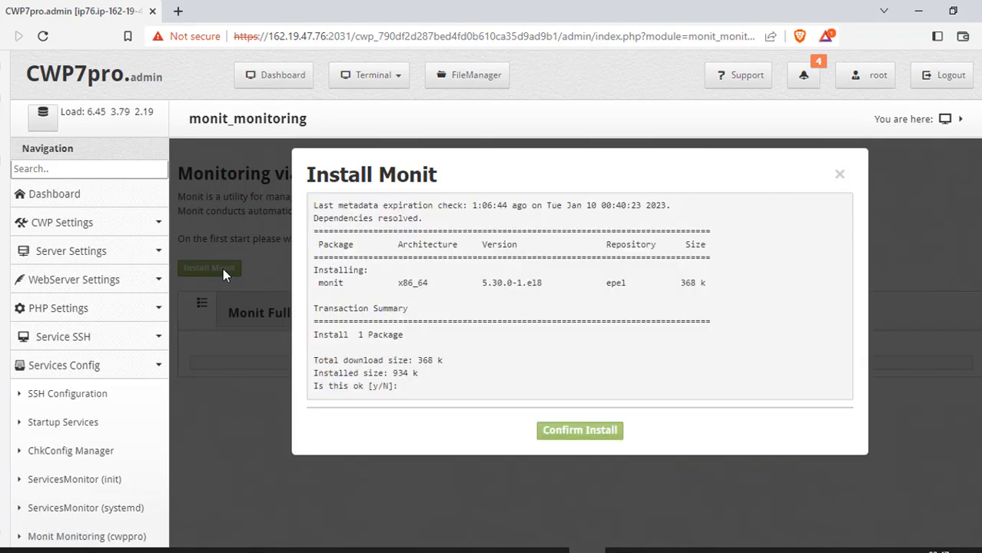
click(589, 433)
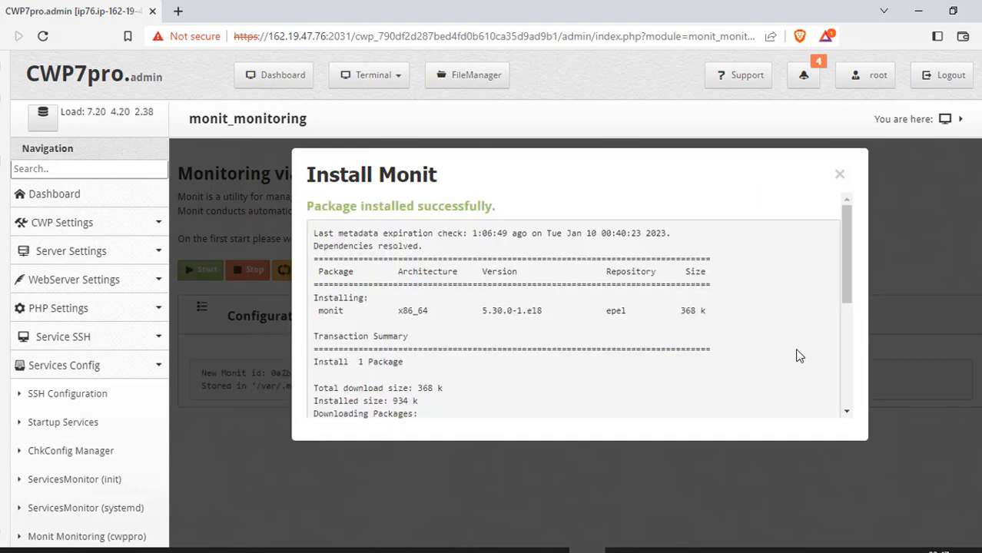
click(839, 176)
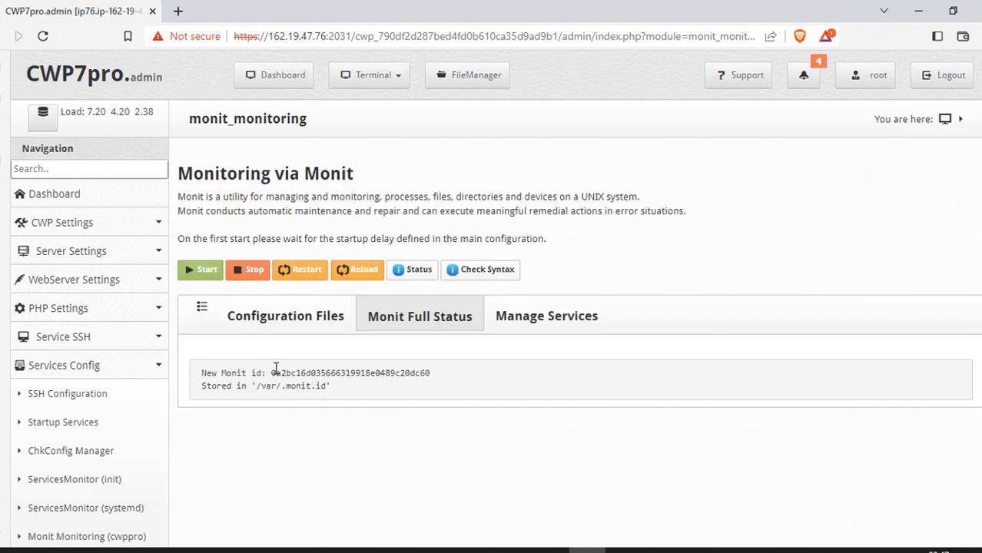
Start the Monit service and delete the Monit Monitoring alert from the notifications list.
click(199, 273)
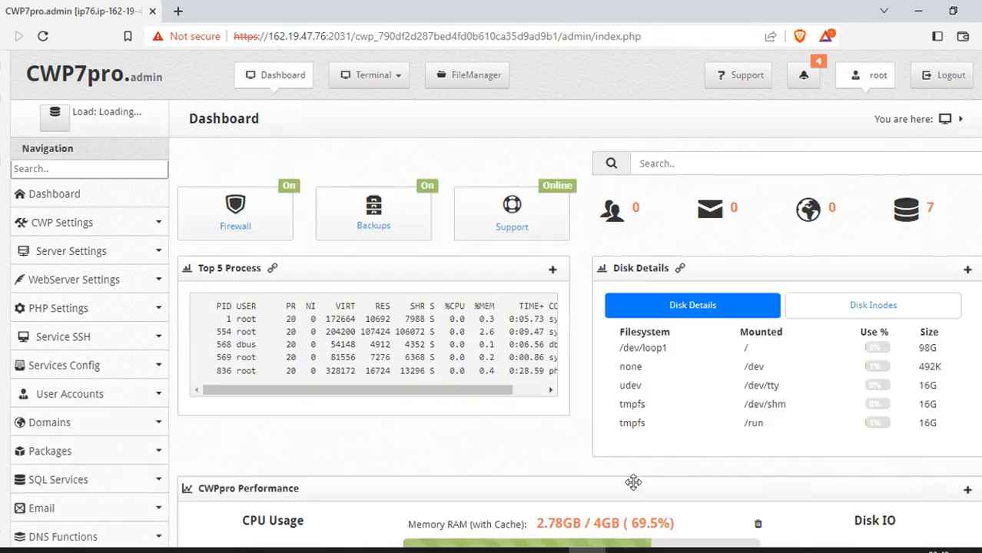
click(805, 73)
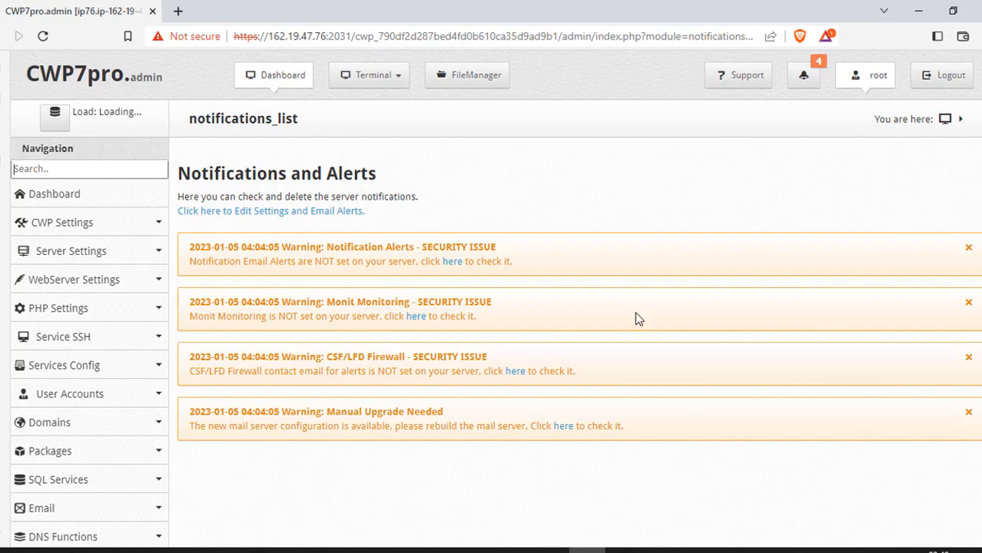
click(968, 302)
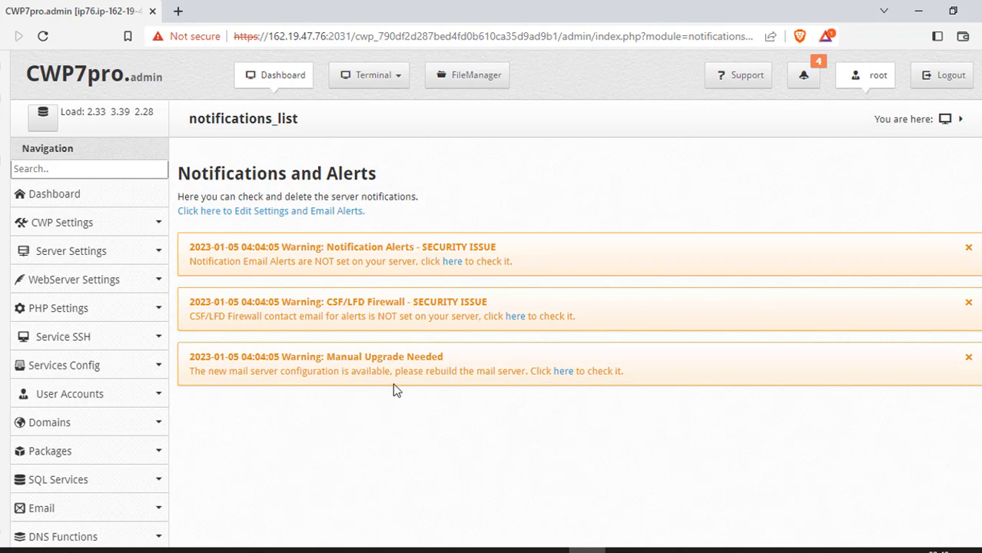
Rebuild the mail server from the Manual Upgrade Needed alert with the AntiSpam/AntiVirus option (ClamAV, Amavis & Spamassassin) enabled.
click(563, 373)
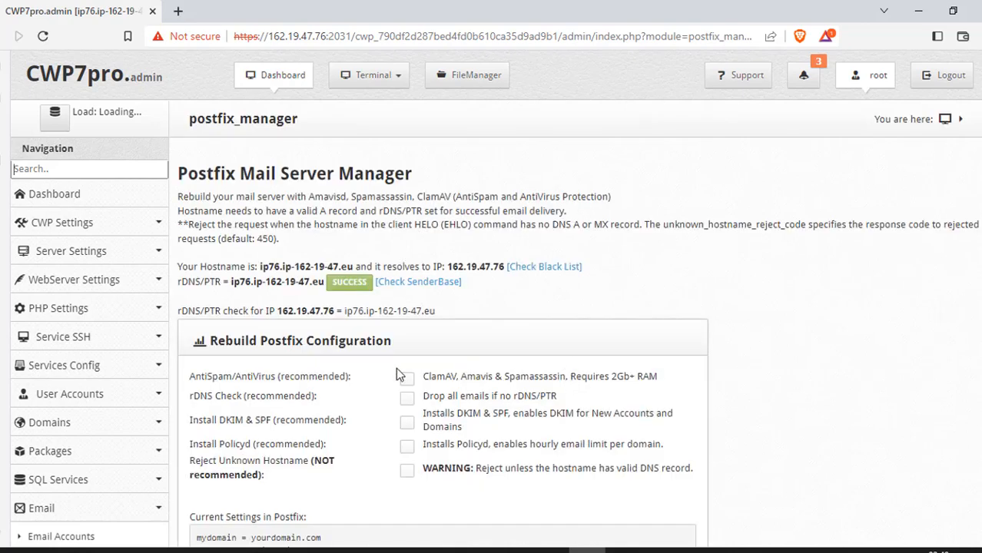
scroll(415, 285, down, 3)
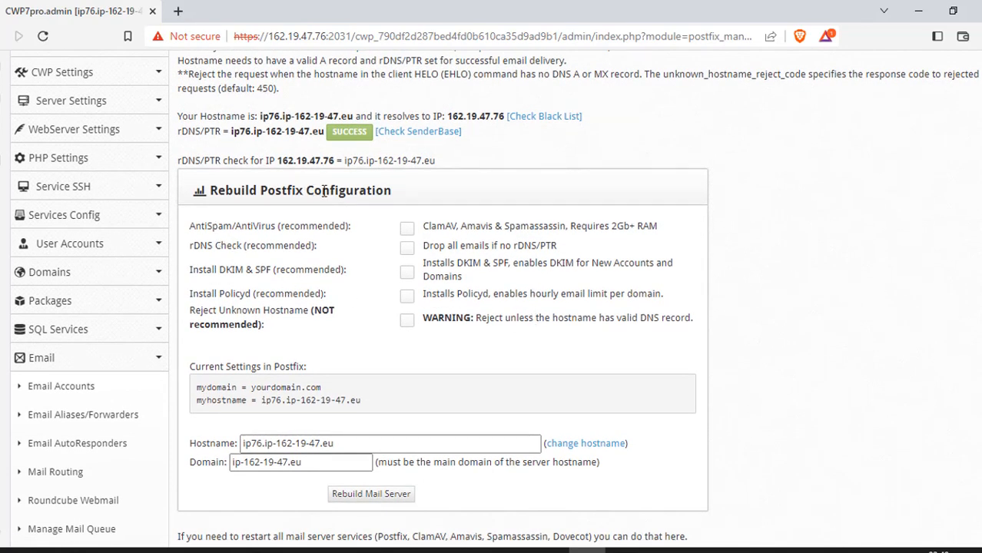
click(408, 230)
scroll(384, 317, down, 3)
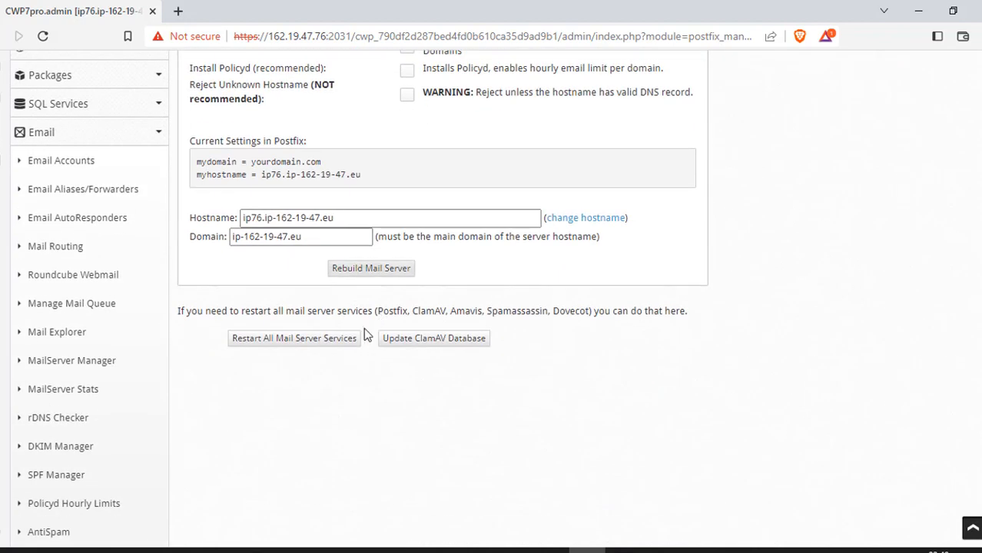
click(372, 269)
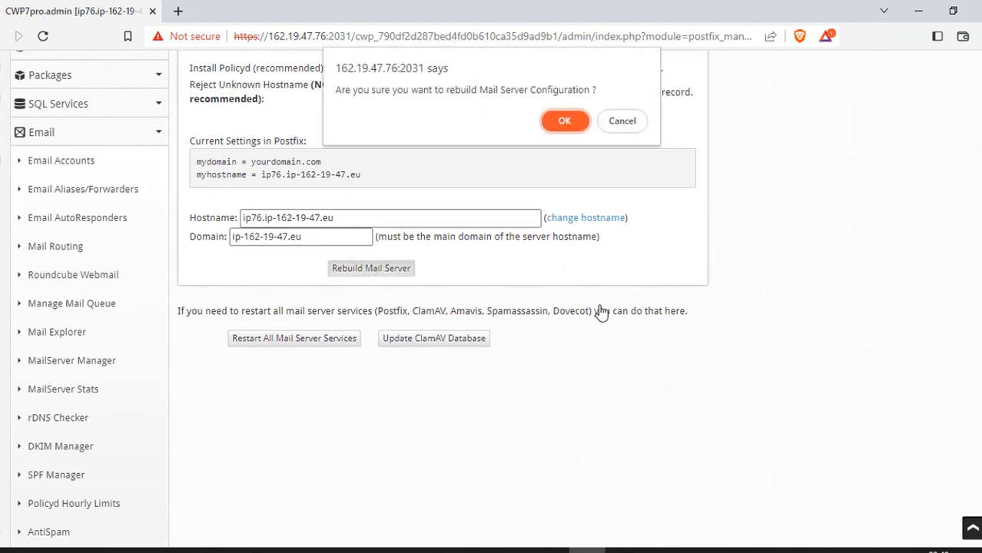
click(570, 123)
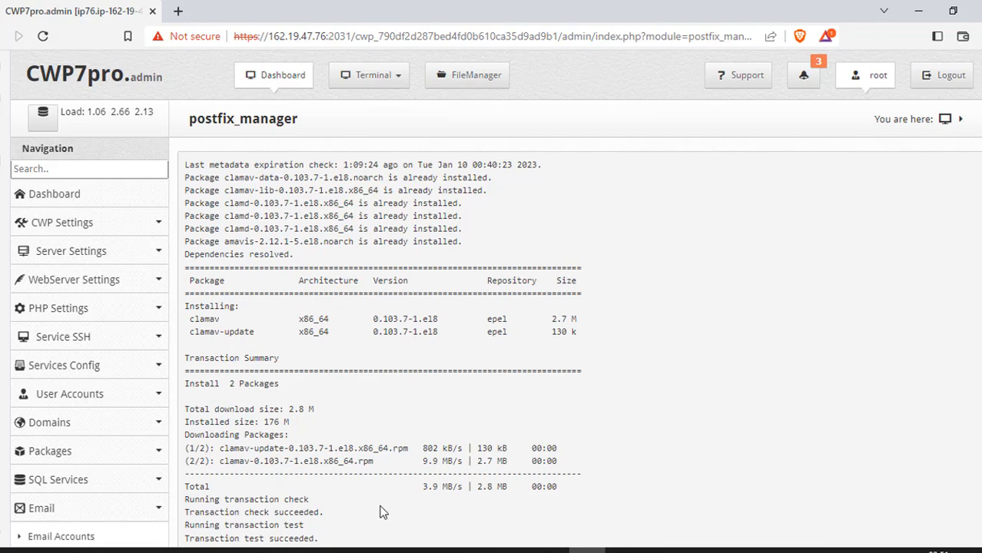
Open the default web servers setup and compare the available Apache, Nginx, LiteSpeed and Varnish combinations, their ports and performance.
click(98, 280)
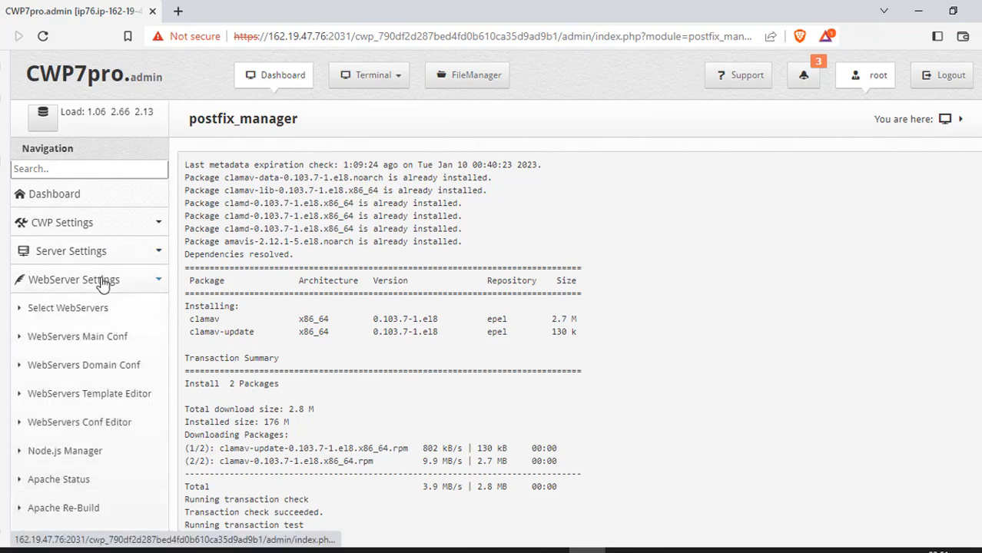
click(81, 316)
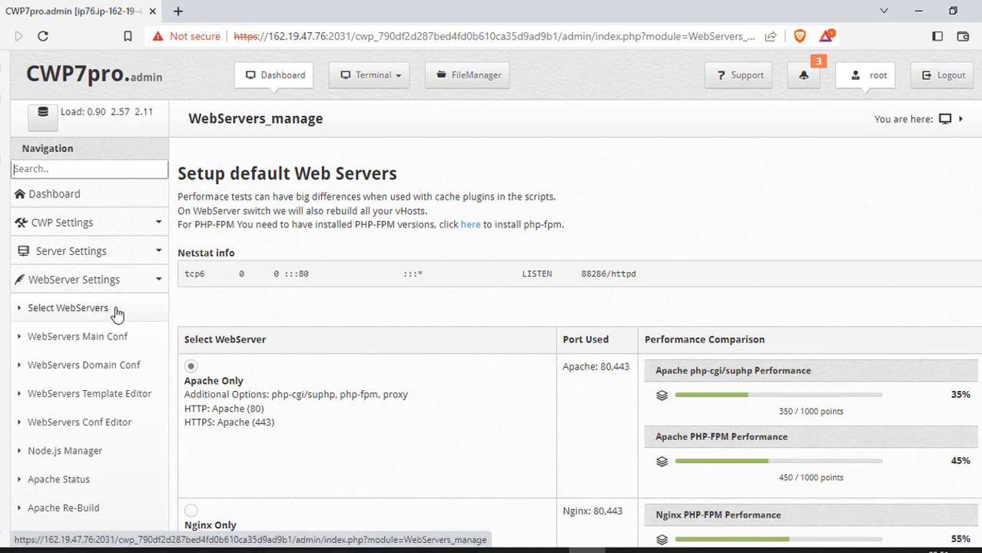
scroll(427, 350, down, 2)
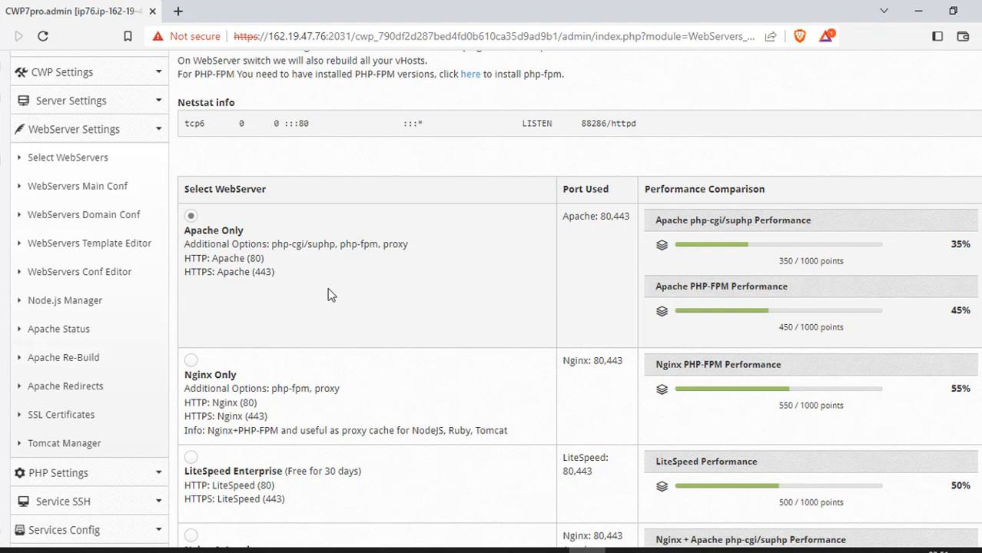
scroll(394, 300, down, 3)
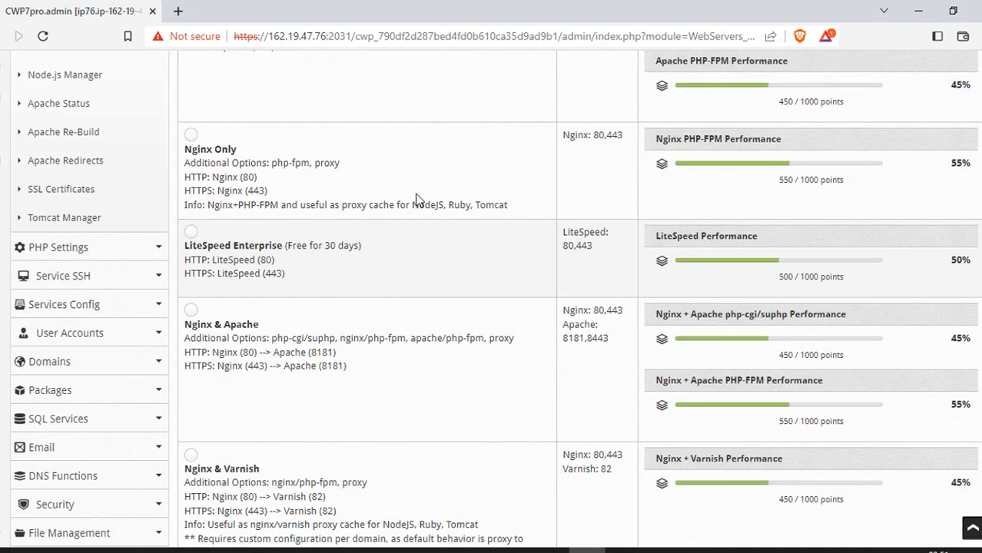
scroll(401, 198, up, 3)
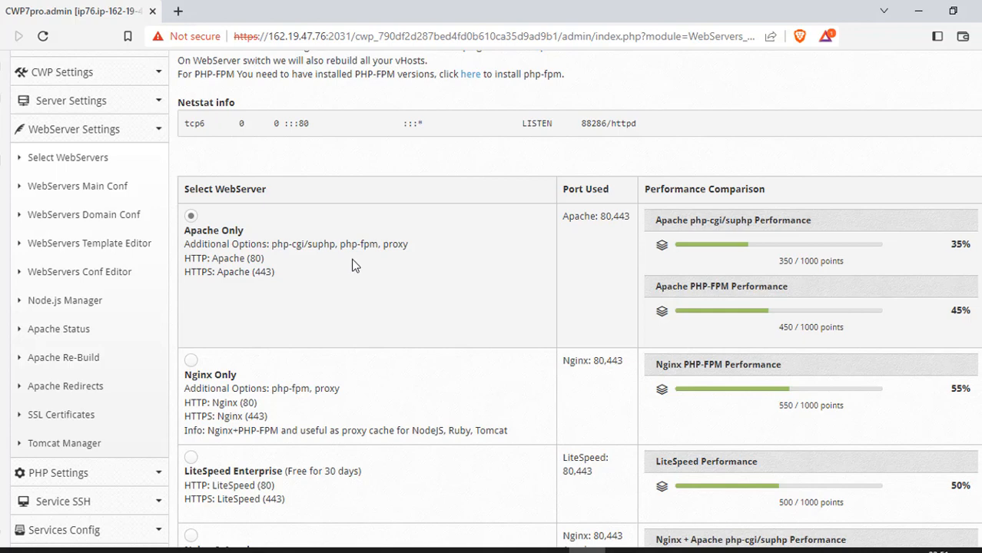
scroll(351, 258, down, 3)
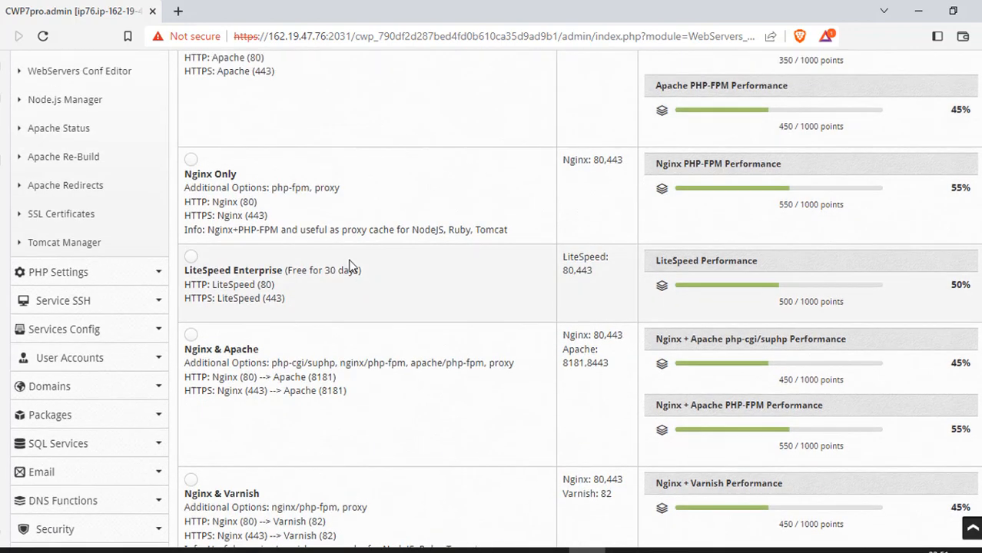
scroll(349, 265, up, 4)
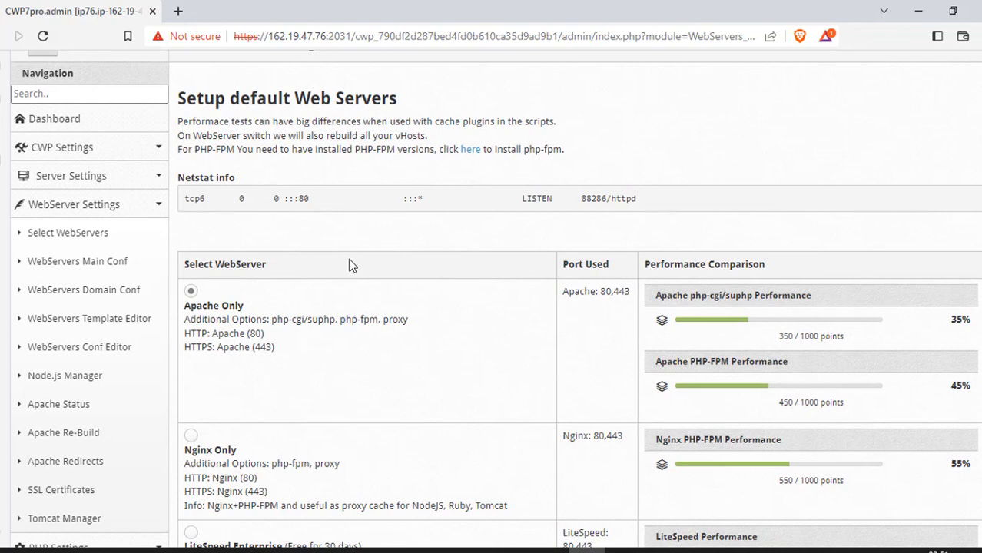
scroll(351, 265, down, 10)
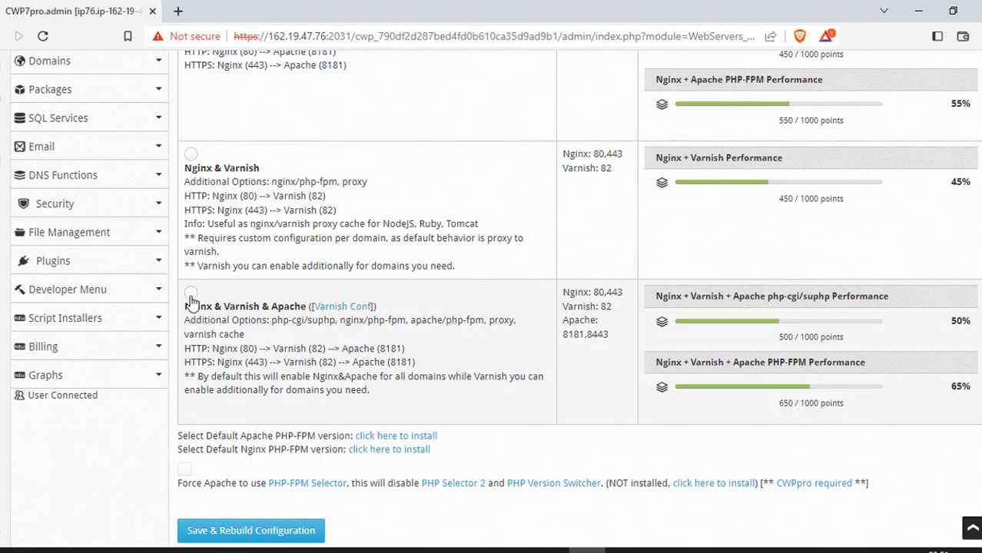
Try the Nginx & Varnish & Apache, Nginx & Varnish, Nginx & Apache and Nginx Only web server options in turn.
click(190, 293)
click(191, 154)
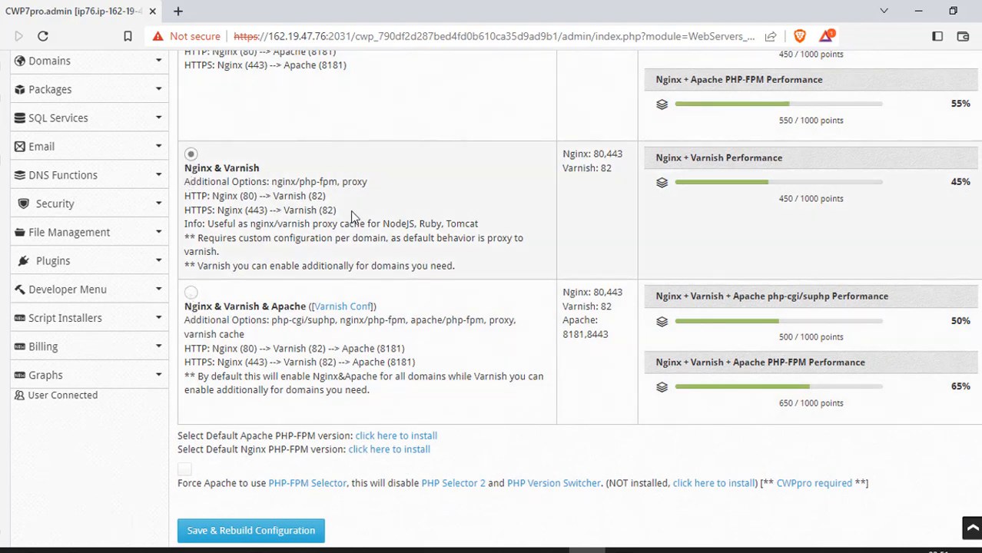
scroll(351, 215, up, 4)
click(190, 235)
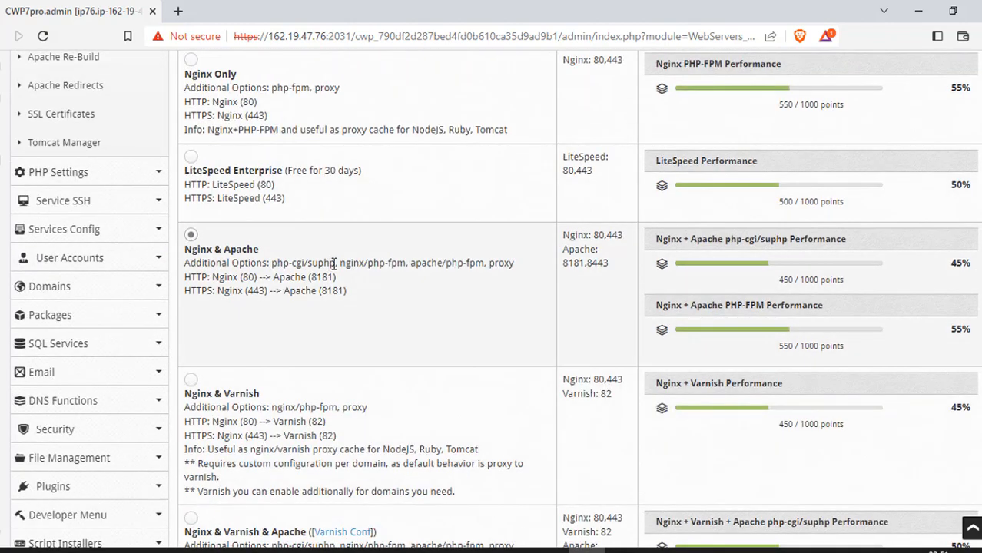
scroll(323, 262, up, 2)
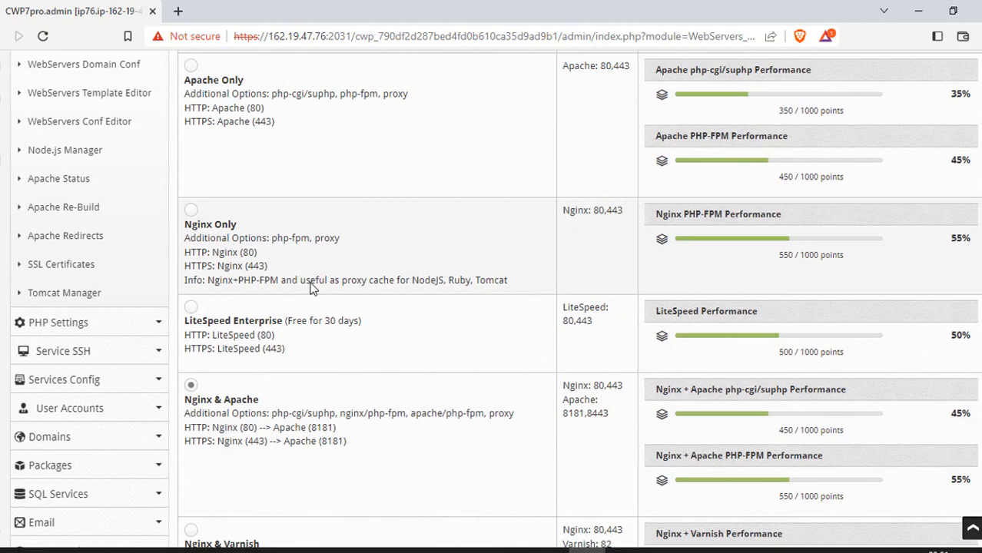
click(190, 210)
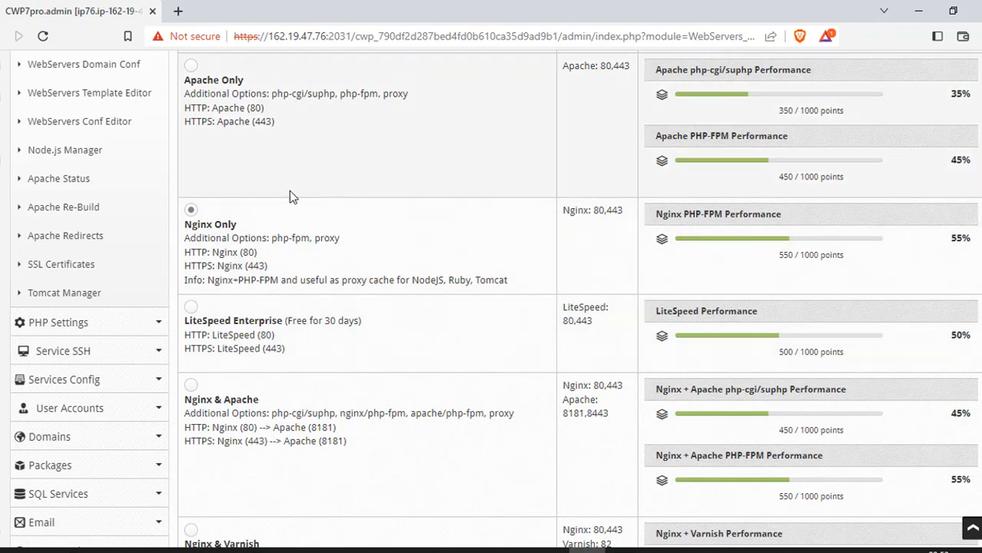
Choose Apache Only in the list of default web servers.
scroll(289, 191, up, 3)
scroll(267, 299, down, 2)
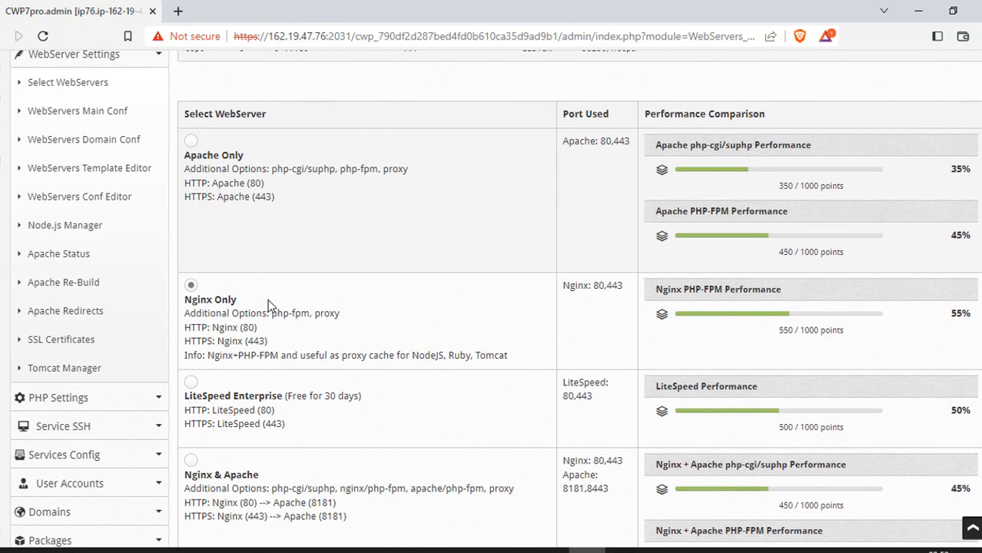
scroll(292, 287, down, 2)
scroll(296, 285, up, 3)
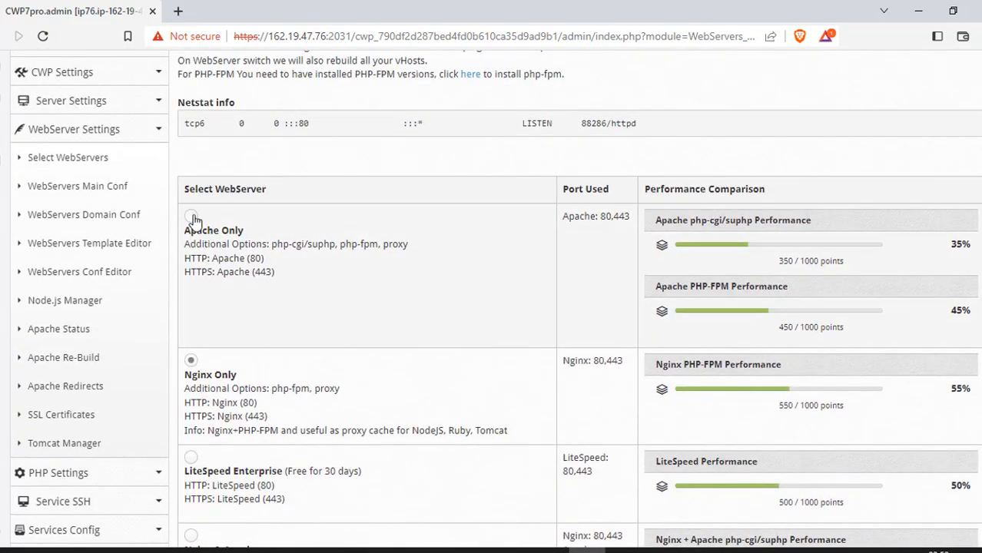
click(191, 217)
Review the remaining web server combinations and the PHP-FPM options below them, and return to the dashboard without saving the setup.
scroll(403, 331, down, 6)
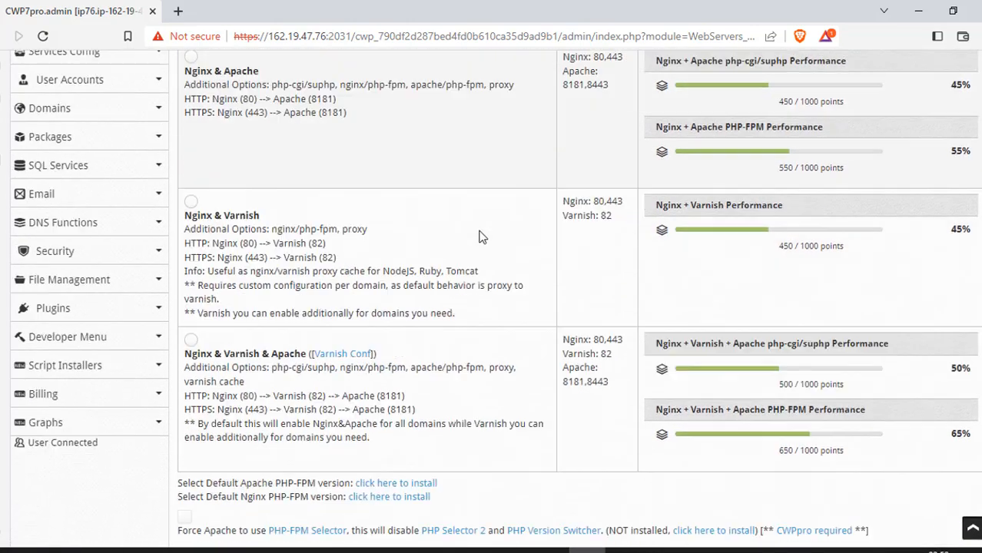
scroll(480, 235, down, 1)
scroll(480, 235, up, 3)
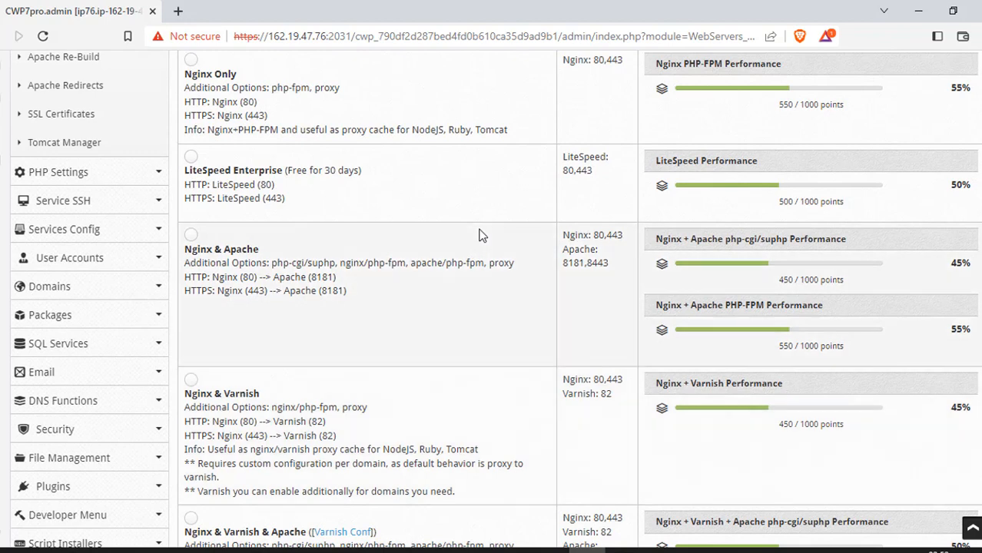
scroll(479, 235, down, 3)
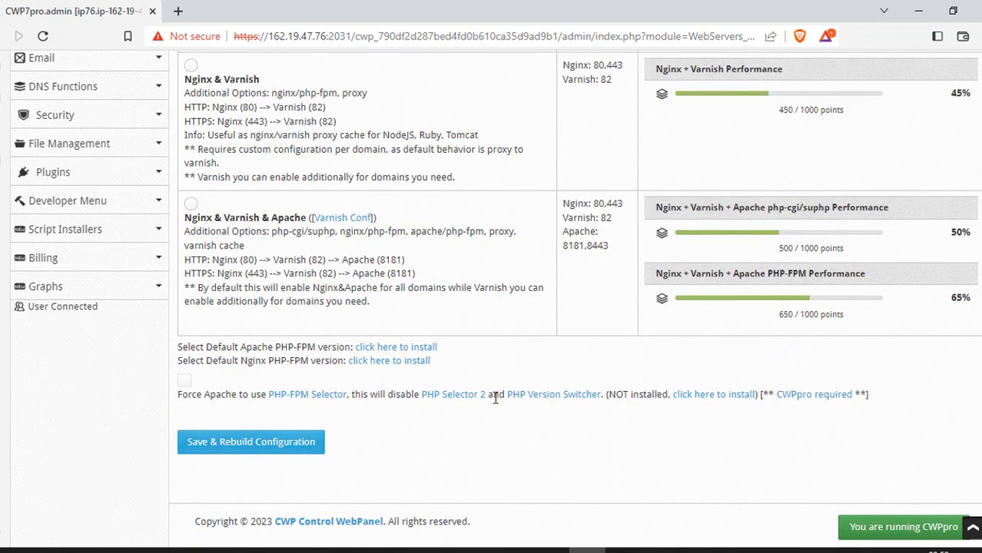
scroll(494, 396, up, 10)
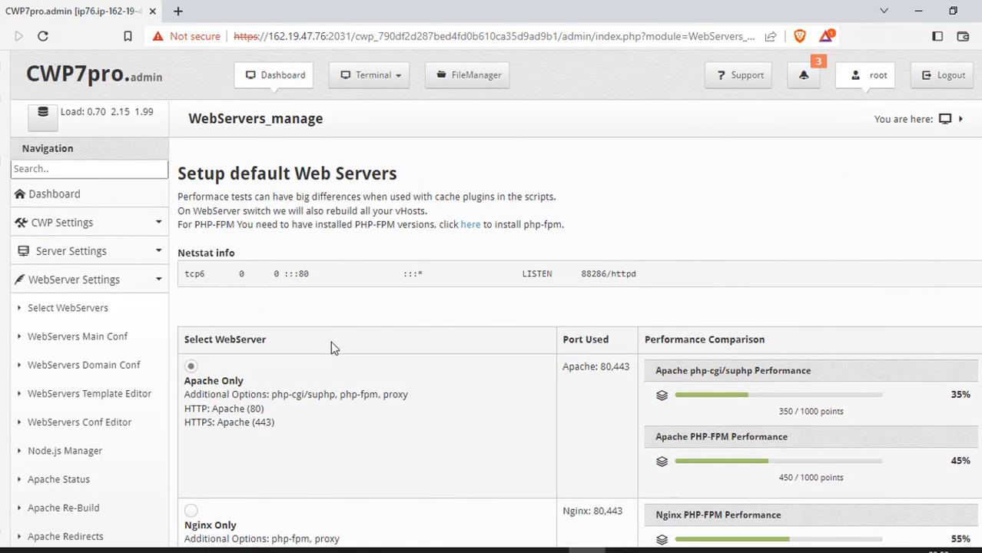
click(268, 77)
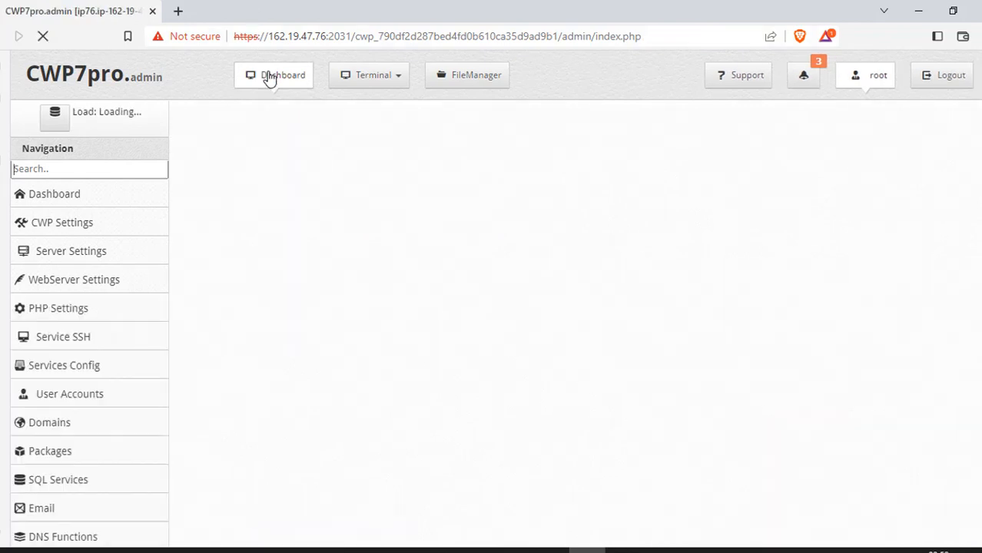